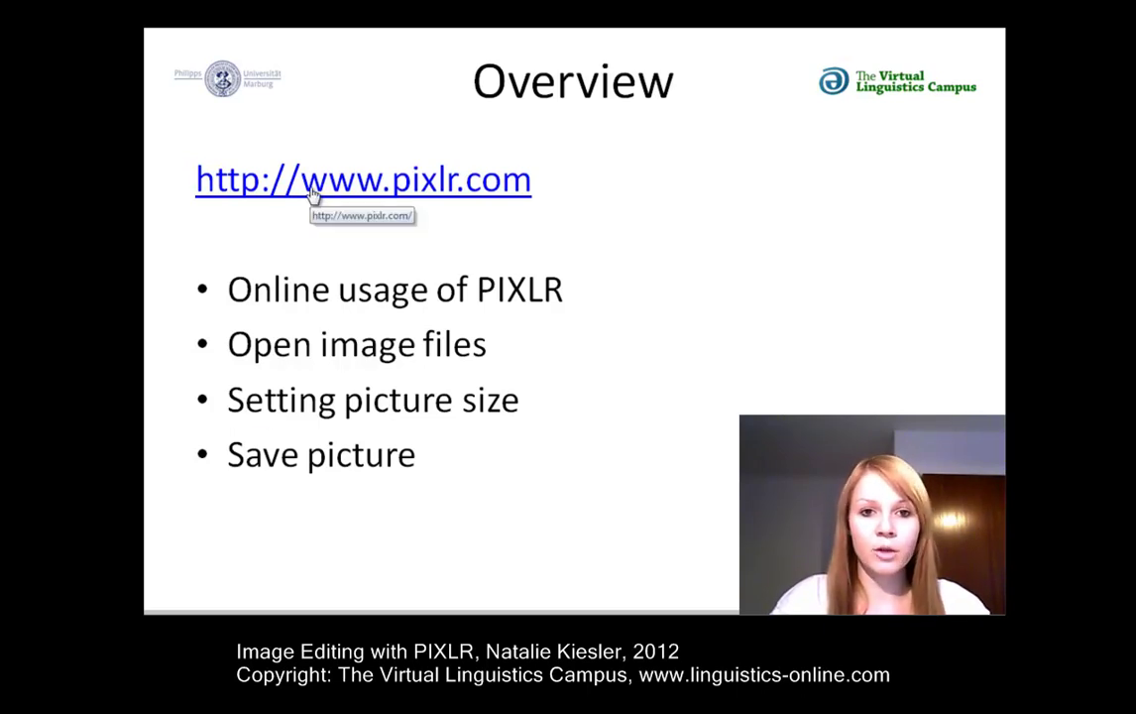
# Step: Go from pixlr.com into the online photo editor and close its start screen
pyautogui.click(304, 195)
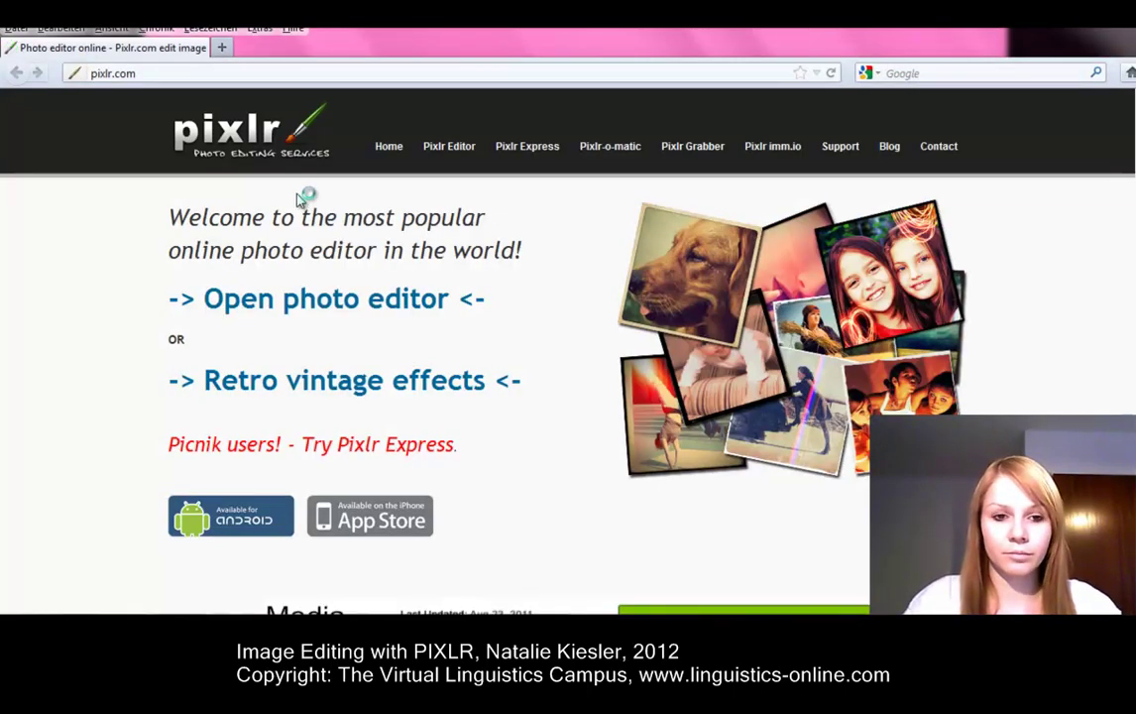
pyautogui.click(361, 314)
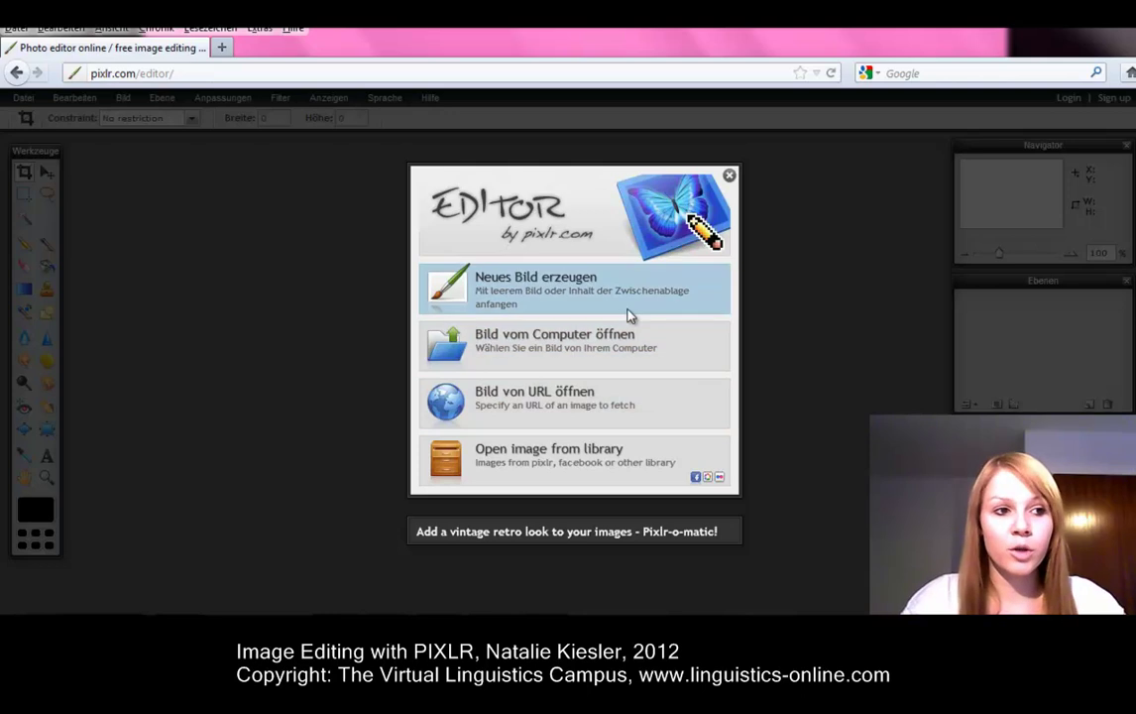
pyautogui.click(730, 178)
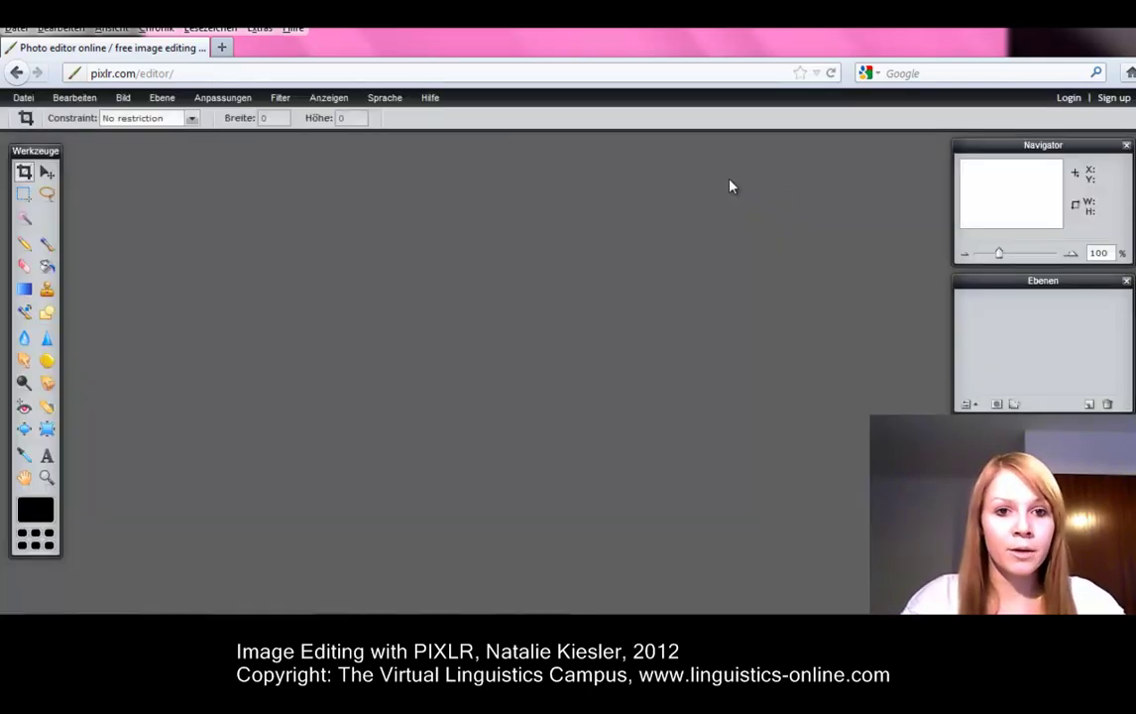
# Step: Switch the Sprache menu to English and begin opening an image from the computer
pyautogui.click(383, 104)
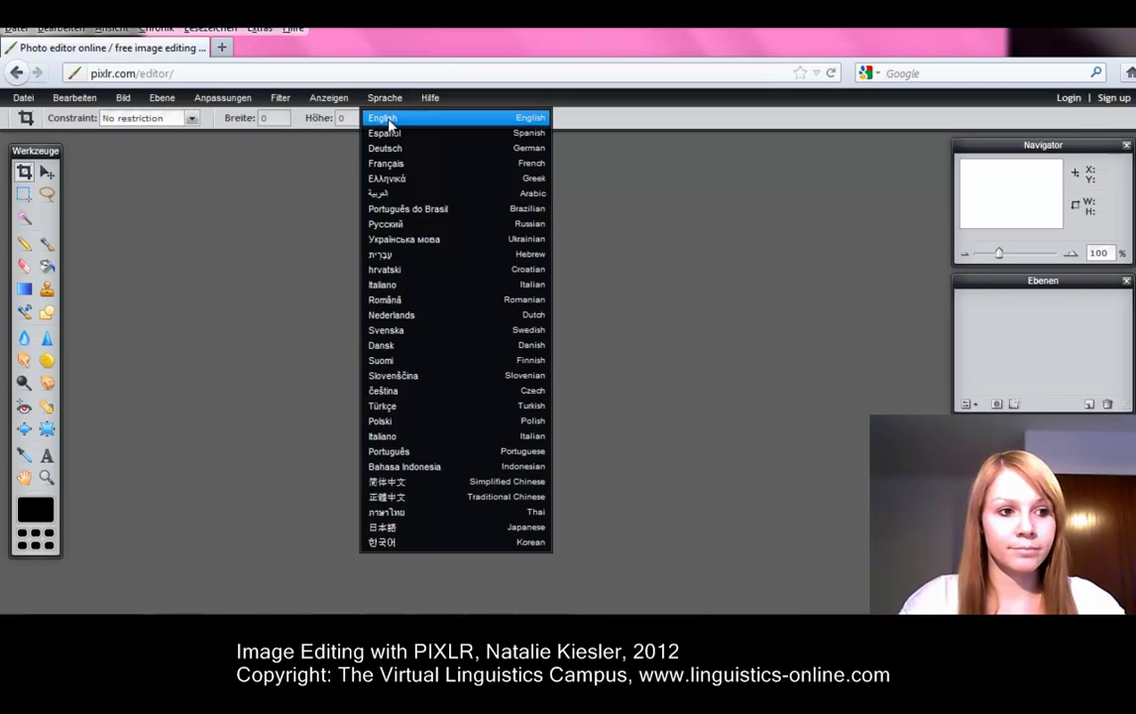
pyautogui.click(389, 121)
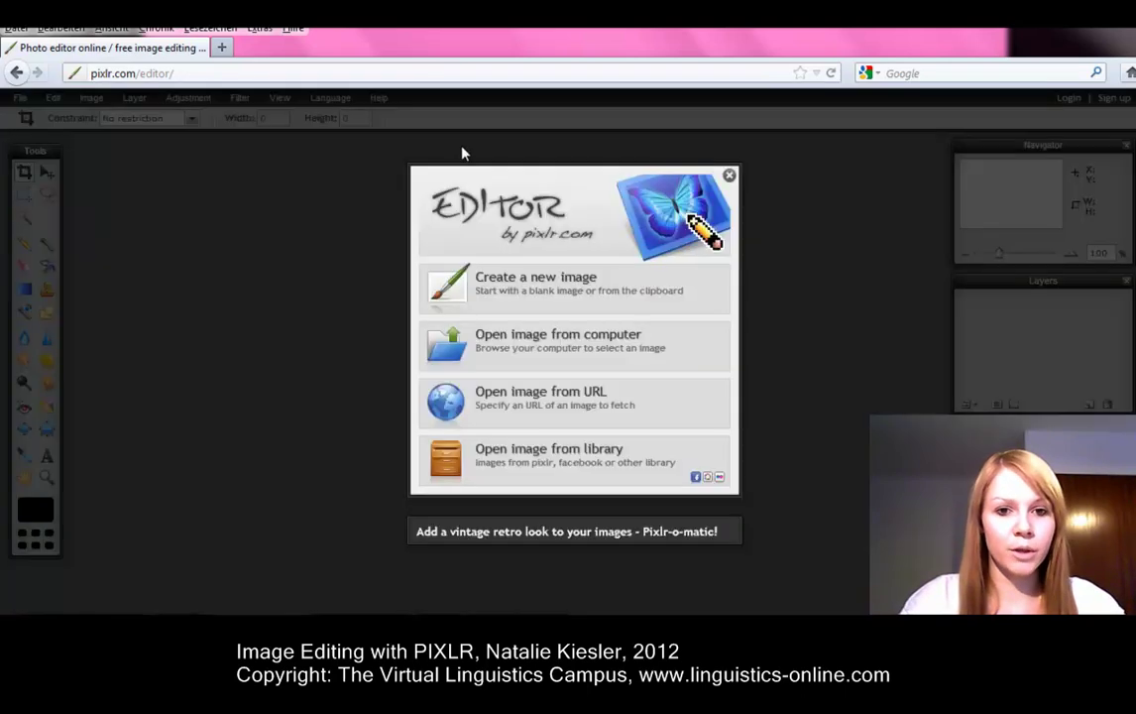
pyautogui.click(557, 343)
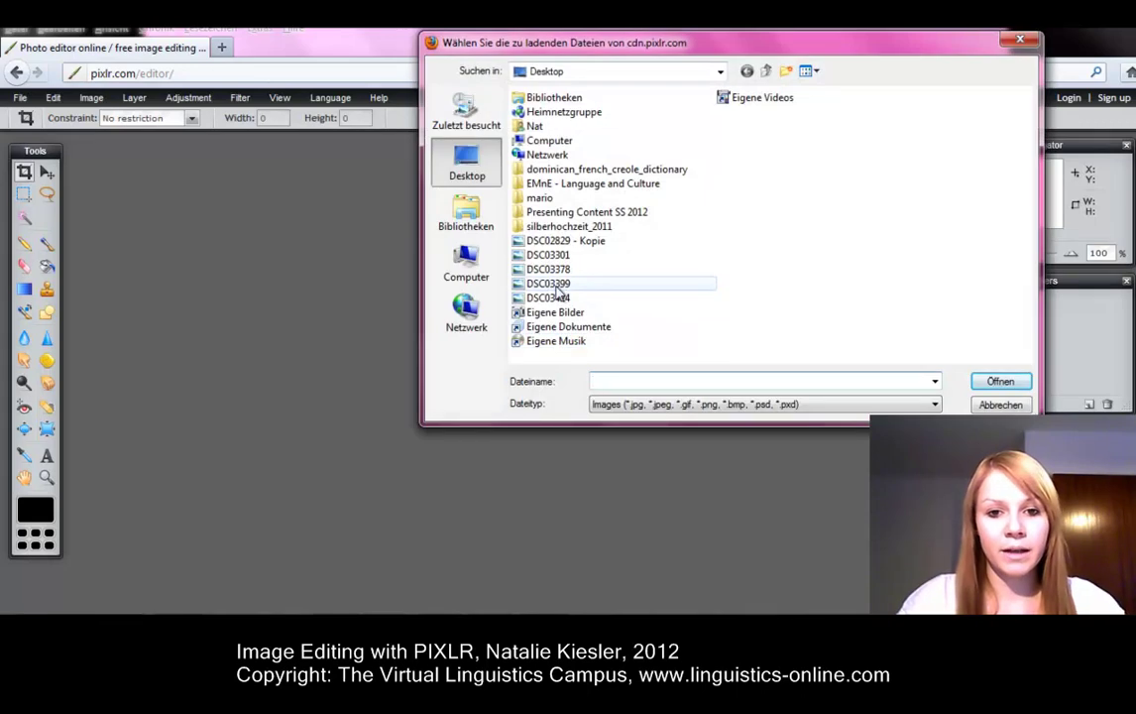
# Step: Open the Desktop photo DSC03399 as the Background layer
pyautogui.click(560, 289)
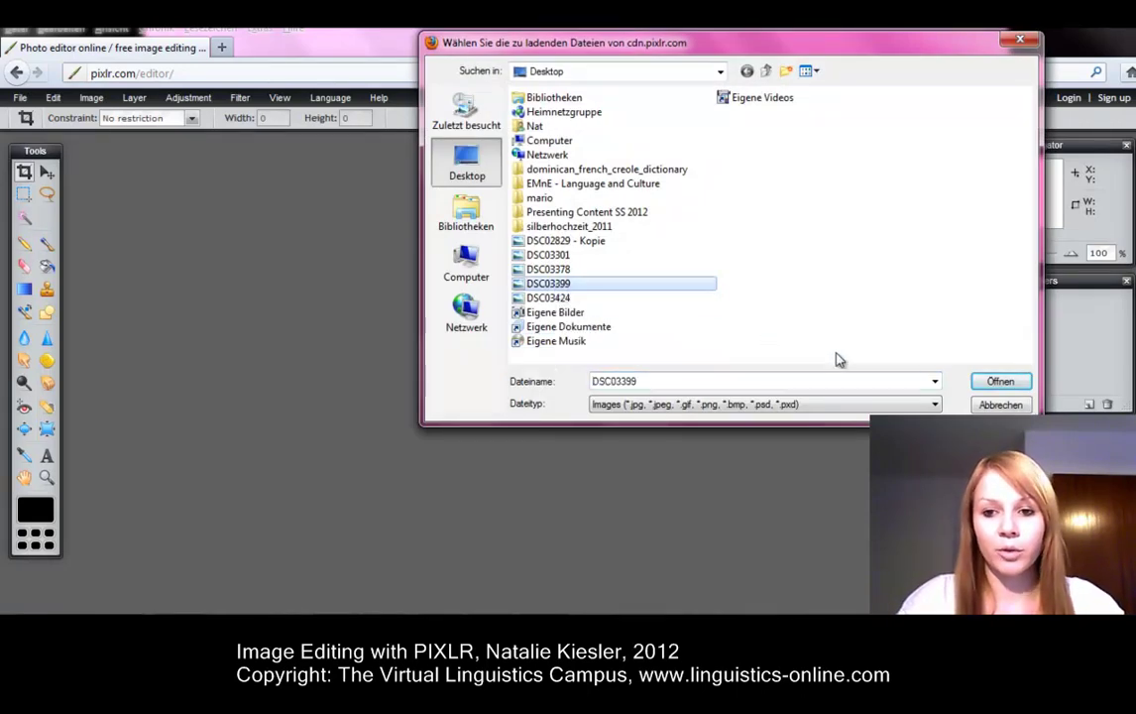
pyautogui.click(999, 381)
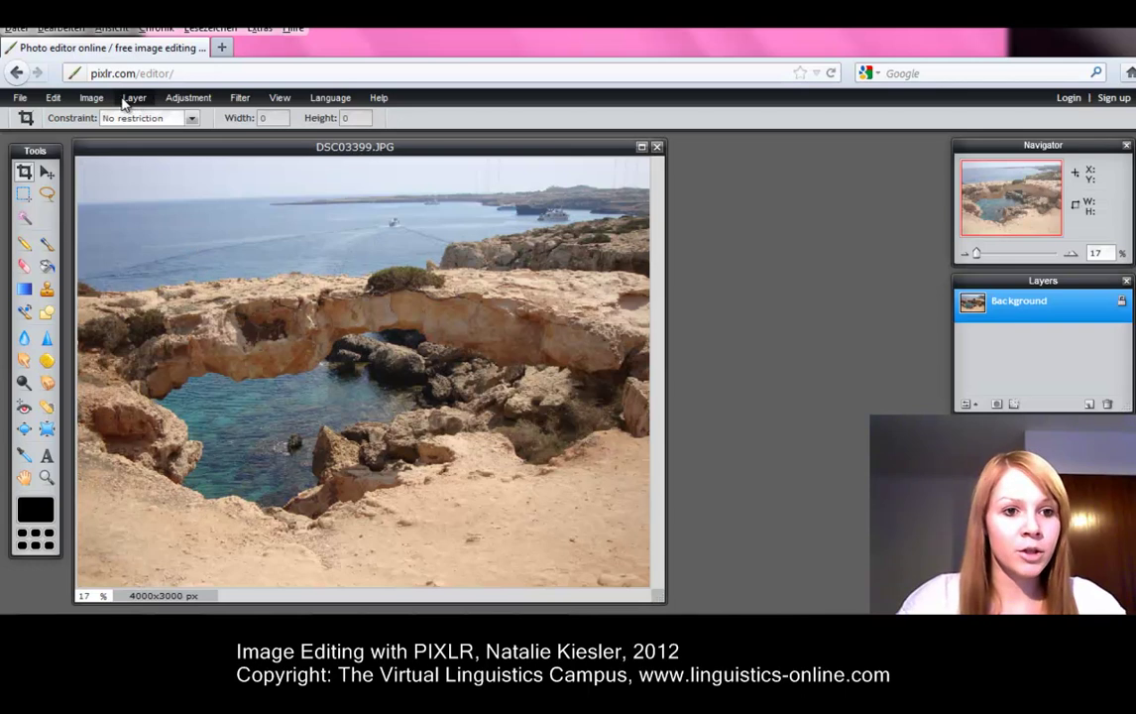
pyautogui.click(94, 99)
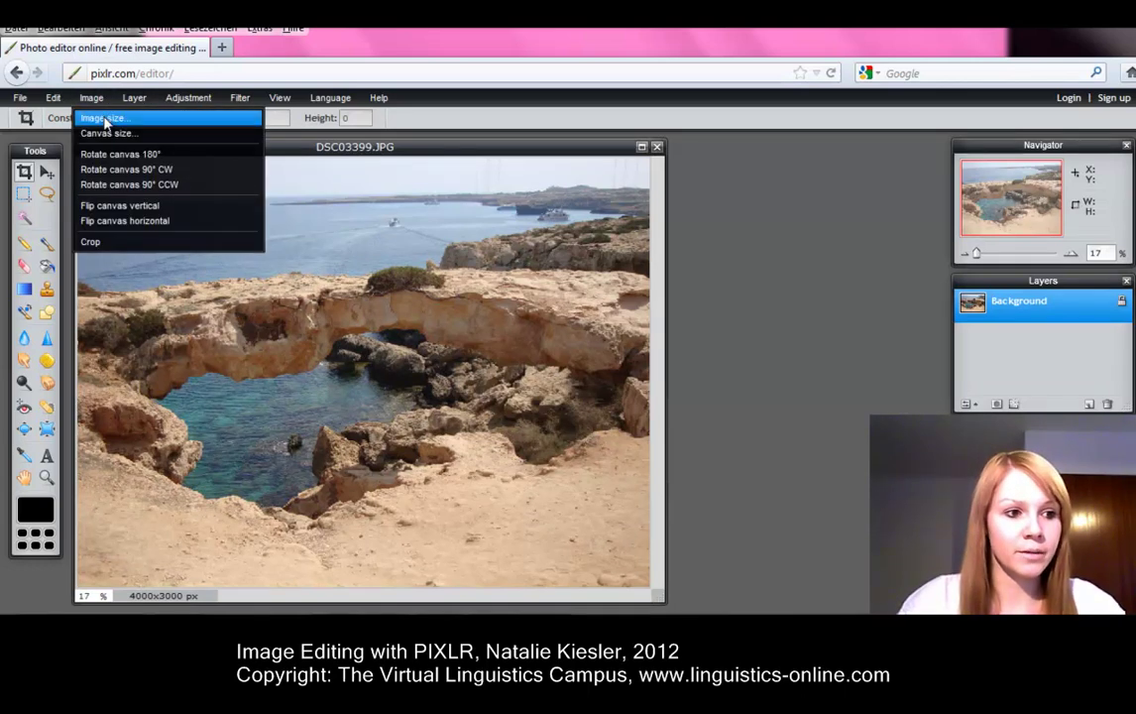
# Step: Resize the image proportionally from 4000x3000 to 2027x1520 px
pyautogui.click(105, 119)
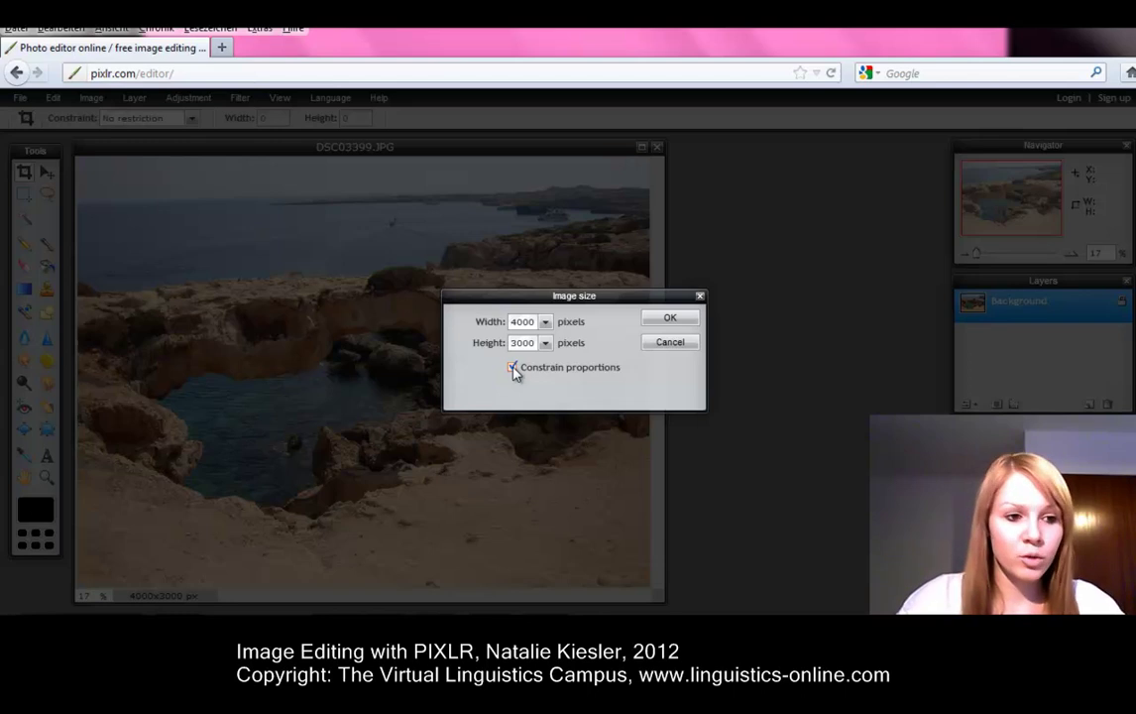
pyautogui.moveTo(545, 344); pyautogui.dragTo(523, 359)
pyautogui.click(669, 321)
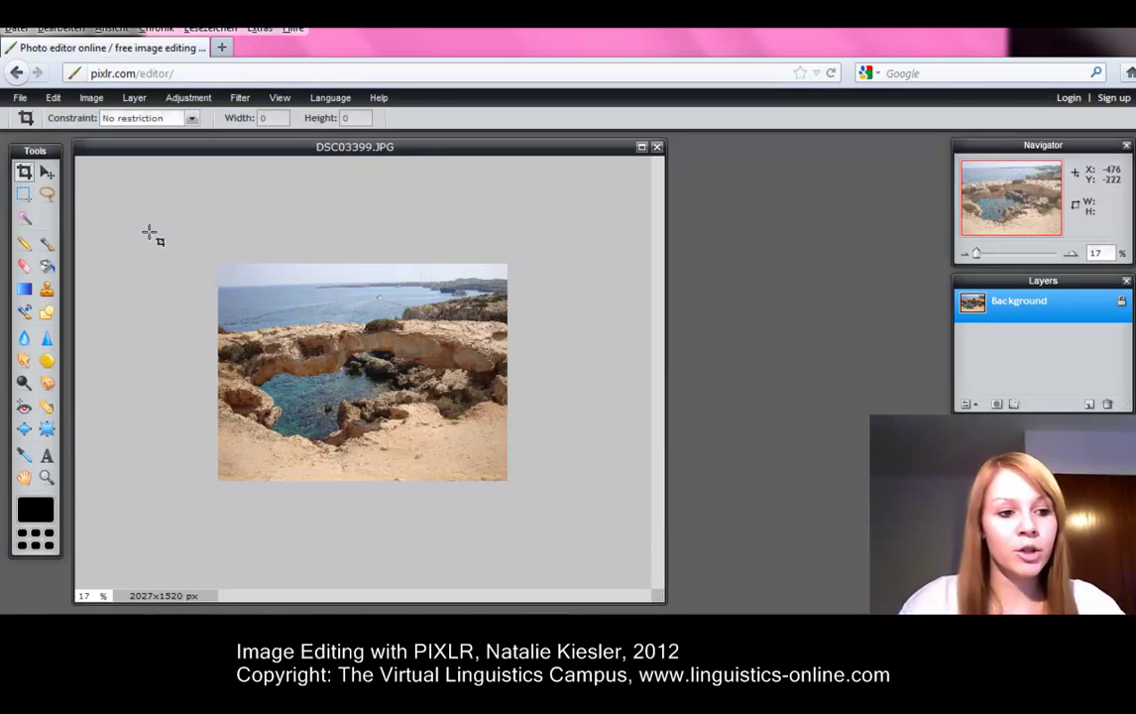
pyautogui.click(24, 198)
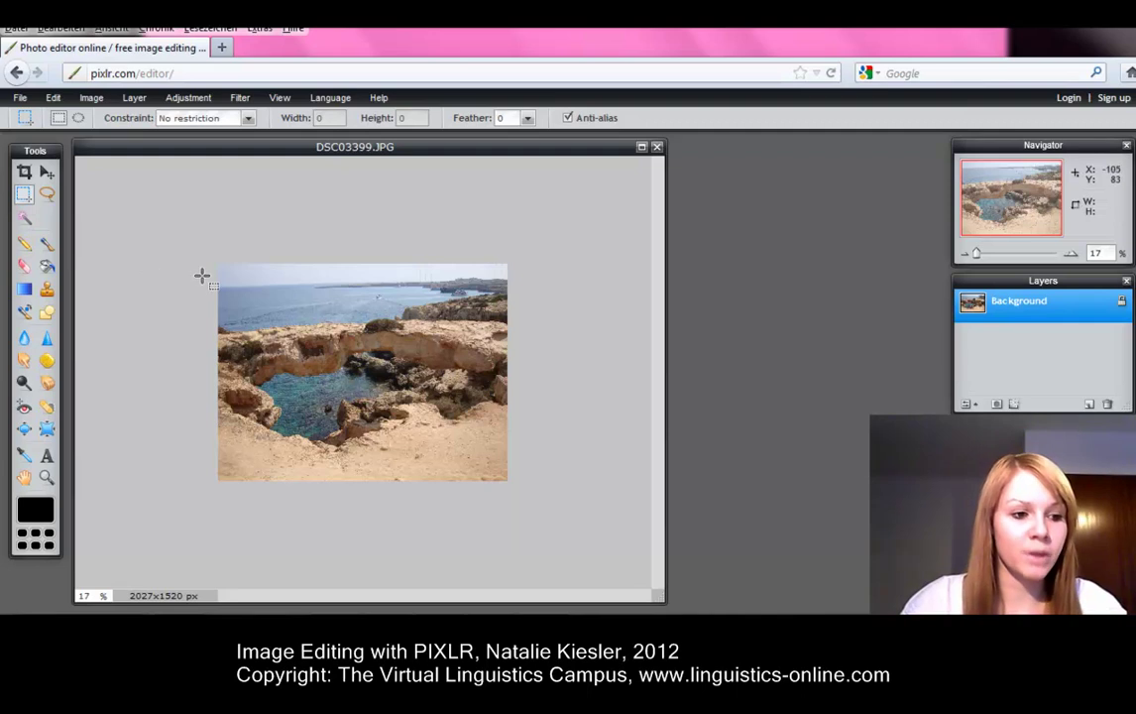
# Step: Select the top-left area of the photo and crop it to 1795x1283 px
pyautogui.moveTo(212, 261); pyautogui.dragTo(474, 447)
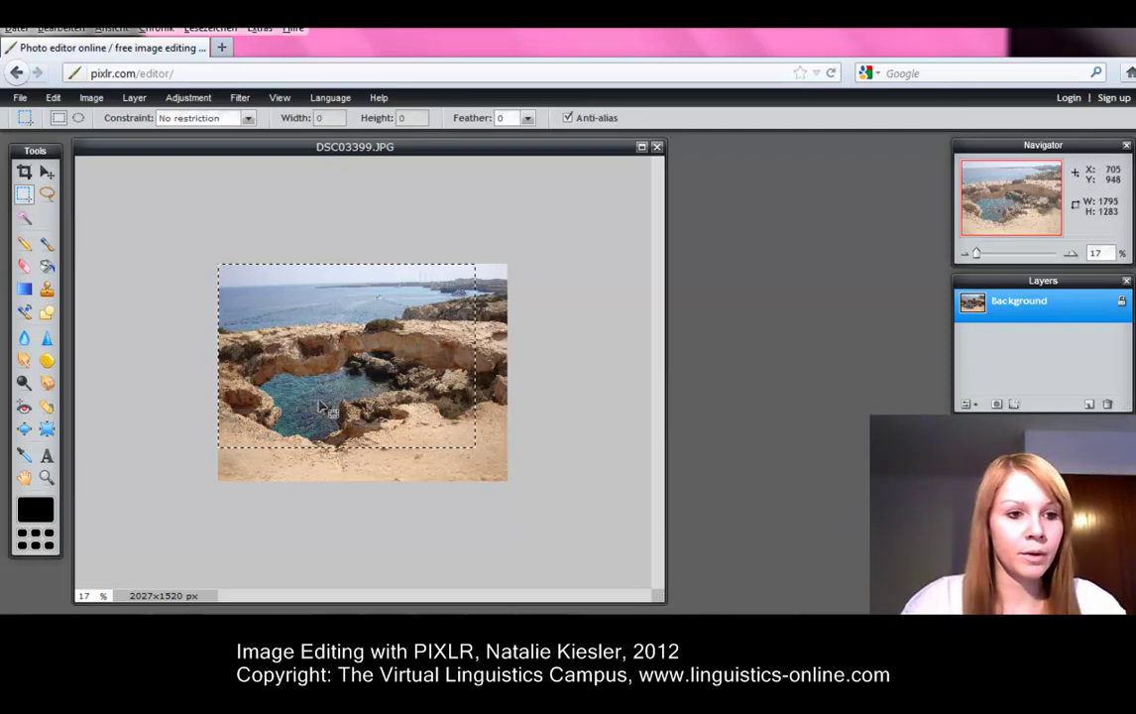
pyautogui.click(93, 98)
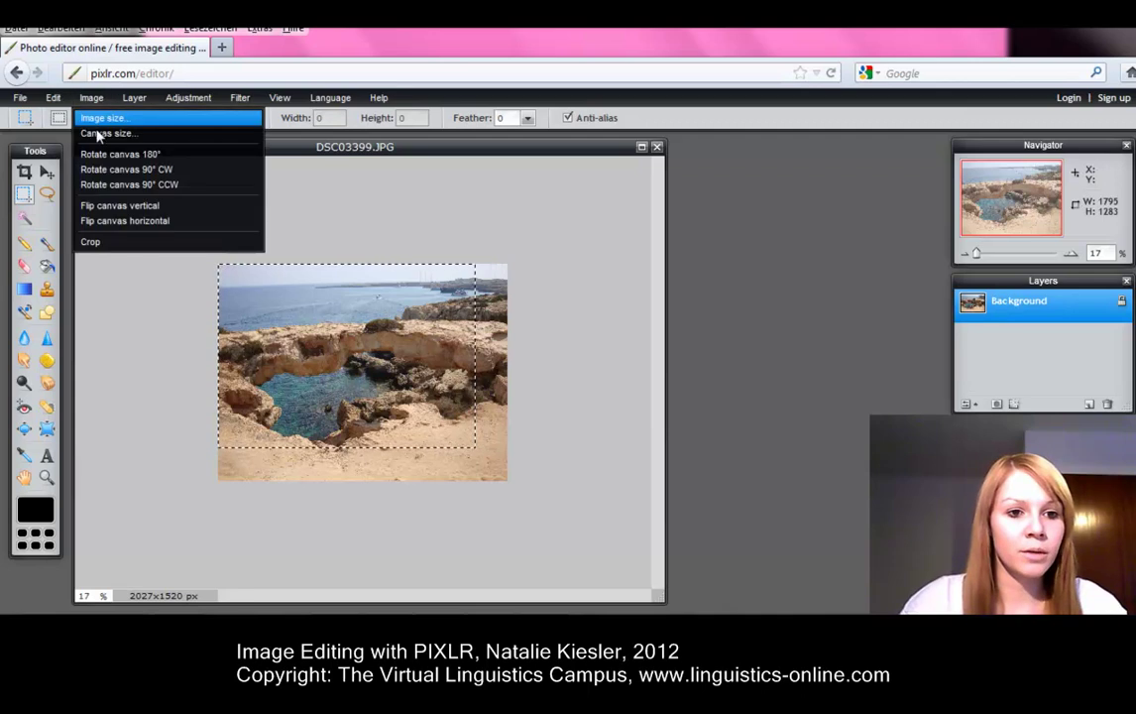
pyautogui.click(111, 244)
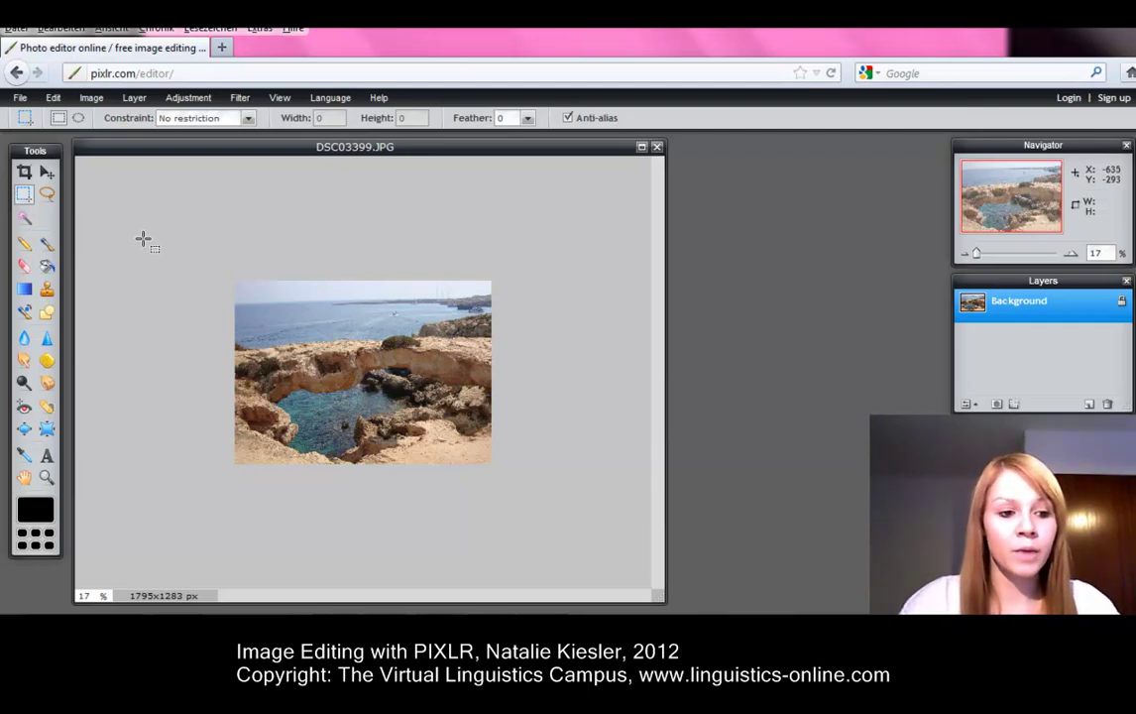
pyautogui.click(191, 98)
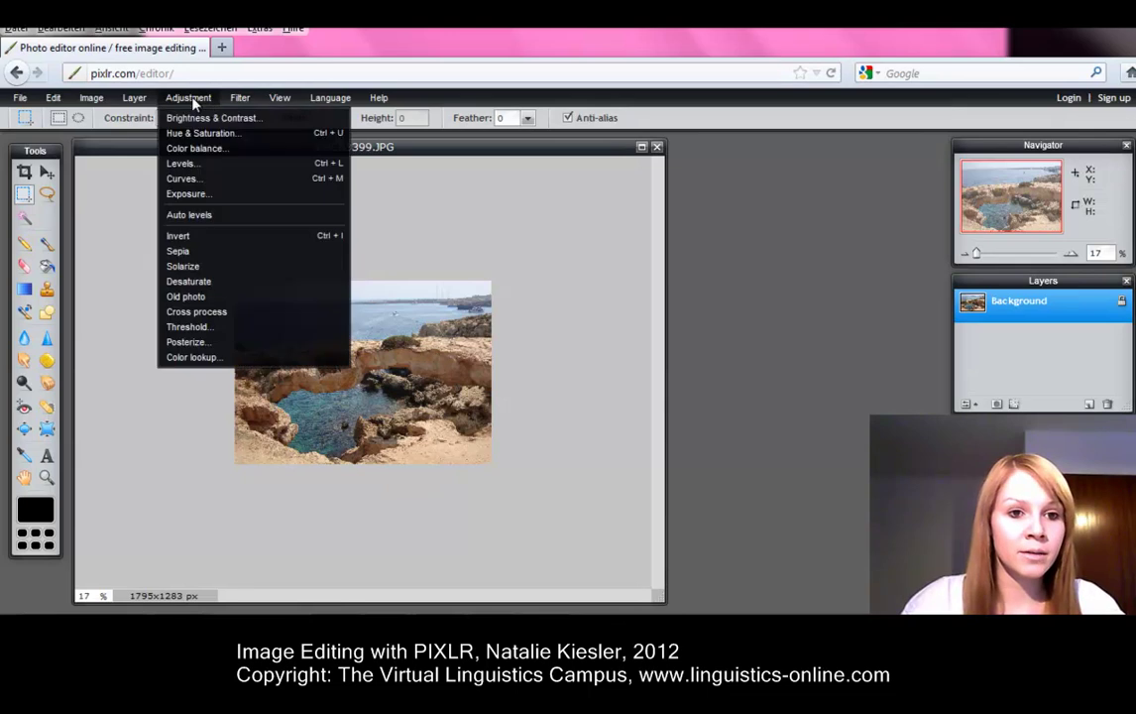
# Step: Apply Brightness & Contrast with brightness 16 and contrast 17
pyautogui.click(244, 120)
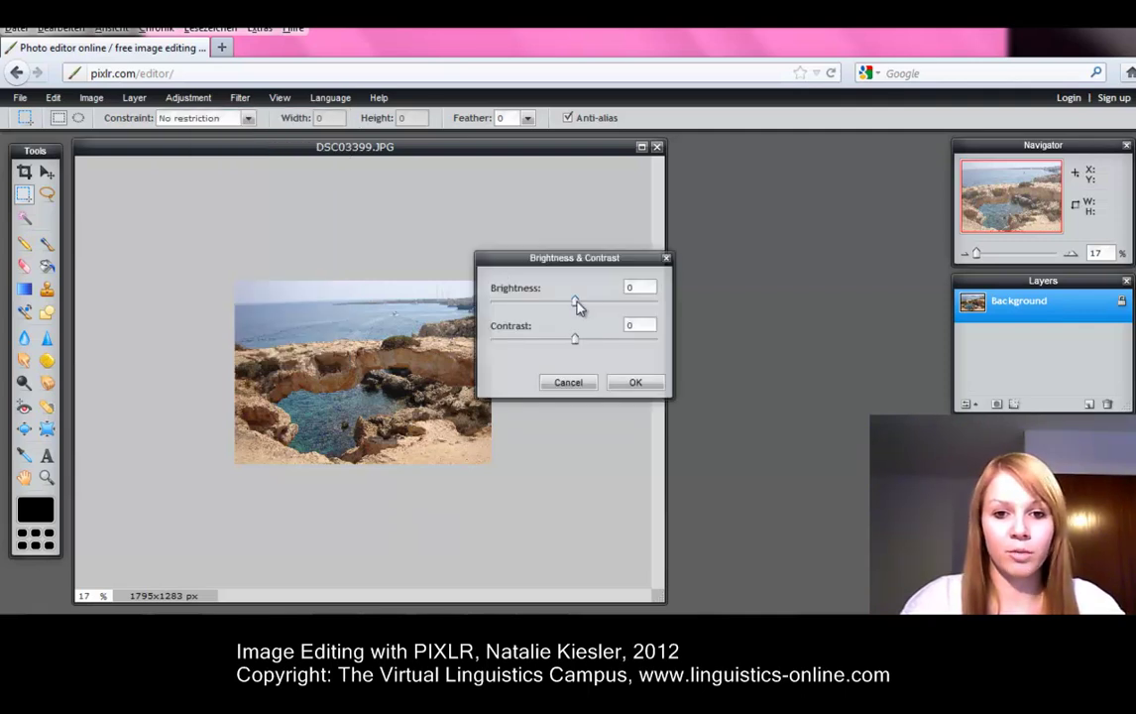
pyautogui.moveTo(576, 302); pyautogui.dragTo(589, 341)
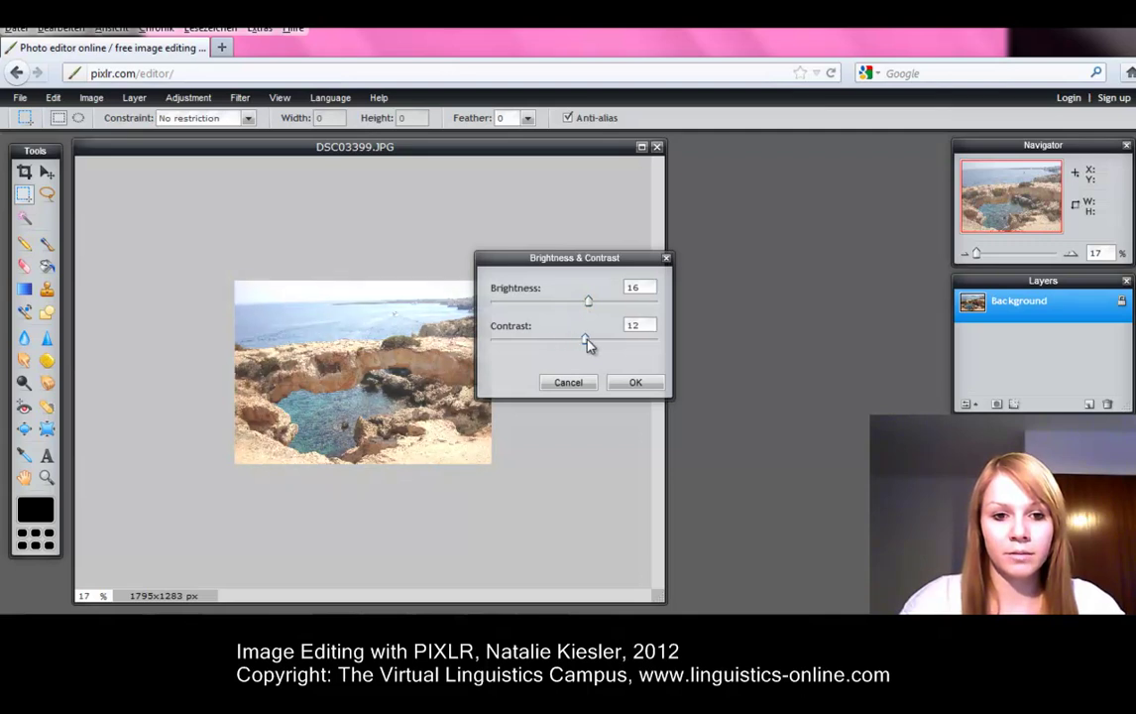
pyautogui.click(613, 383)
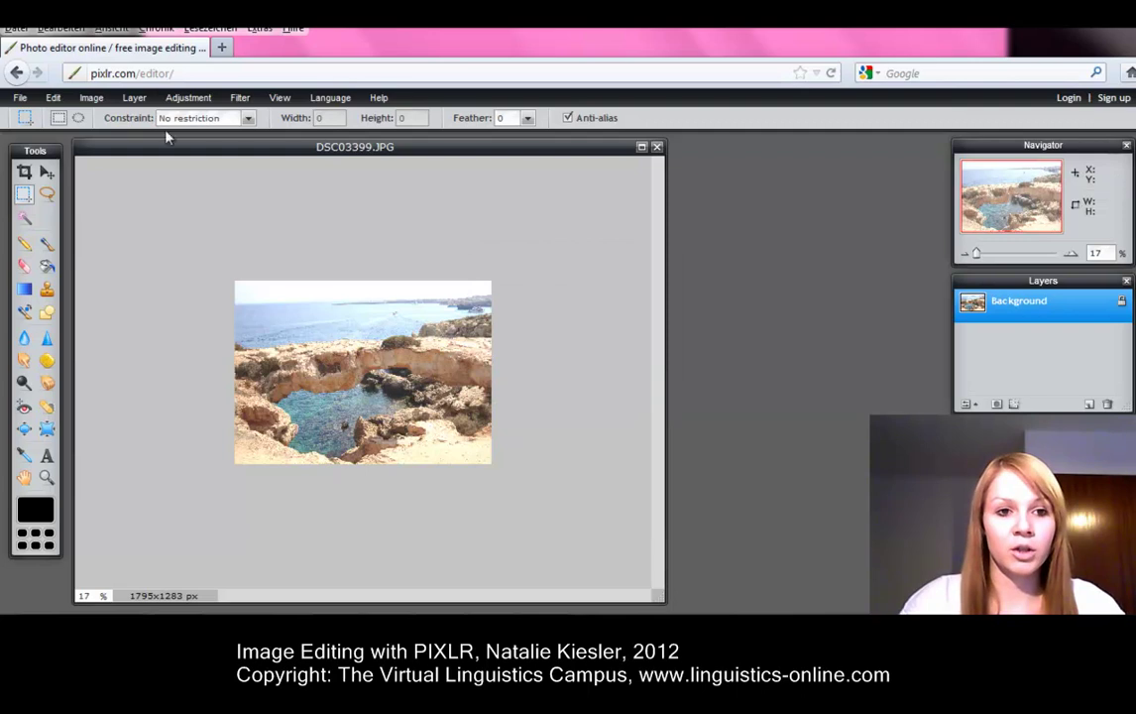
pyautogui.click(180, 98)
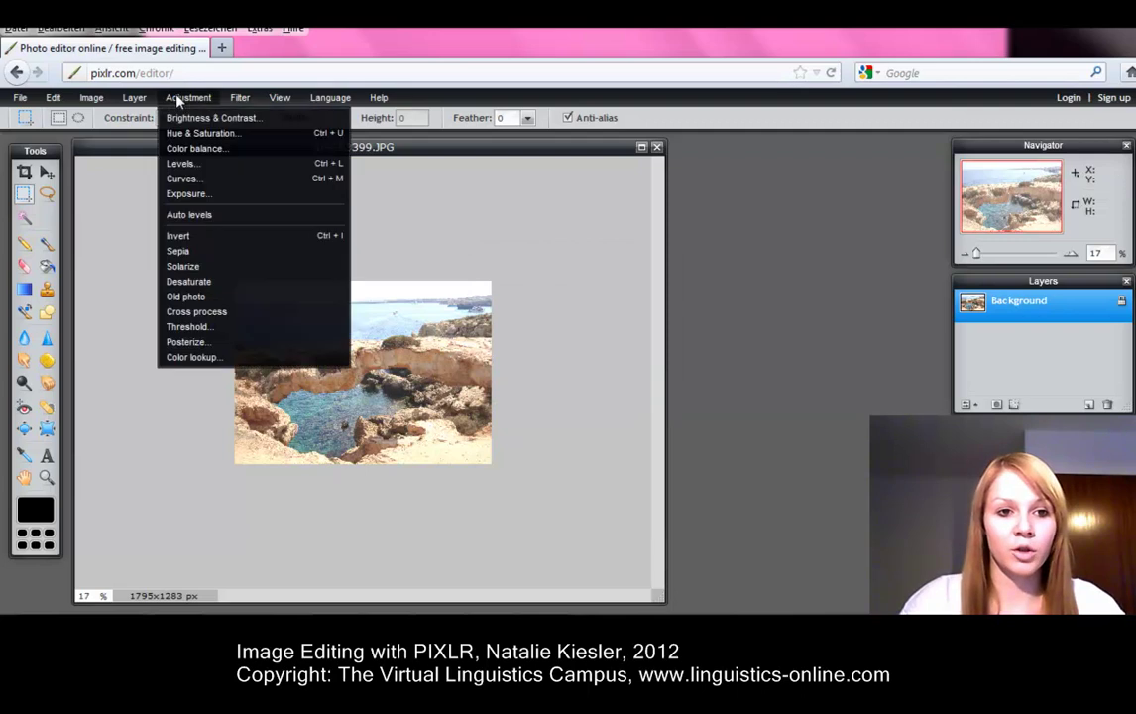
# Step: Apply Hue & Saturation with hue 38, saturation -38 and lightness -25
pyautogui.click(264, 139)
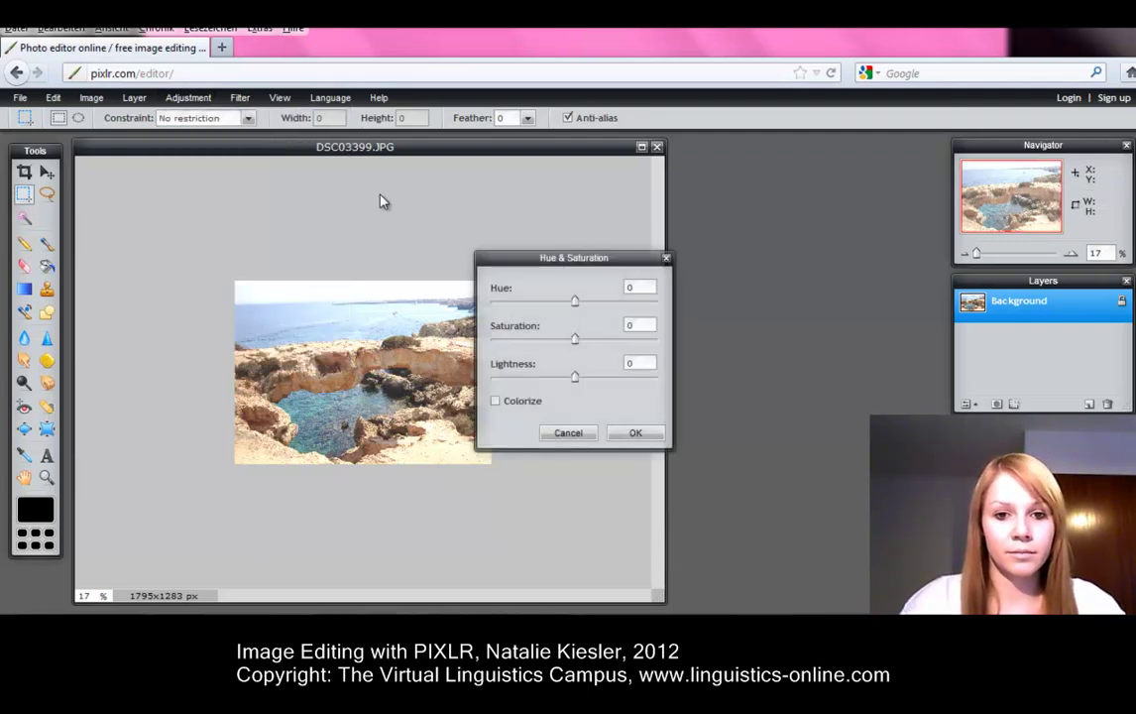
pyautogui.moveTo(579, 310); pyautogui.dragTo(543, 340)
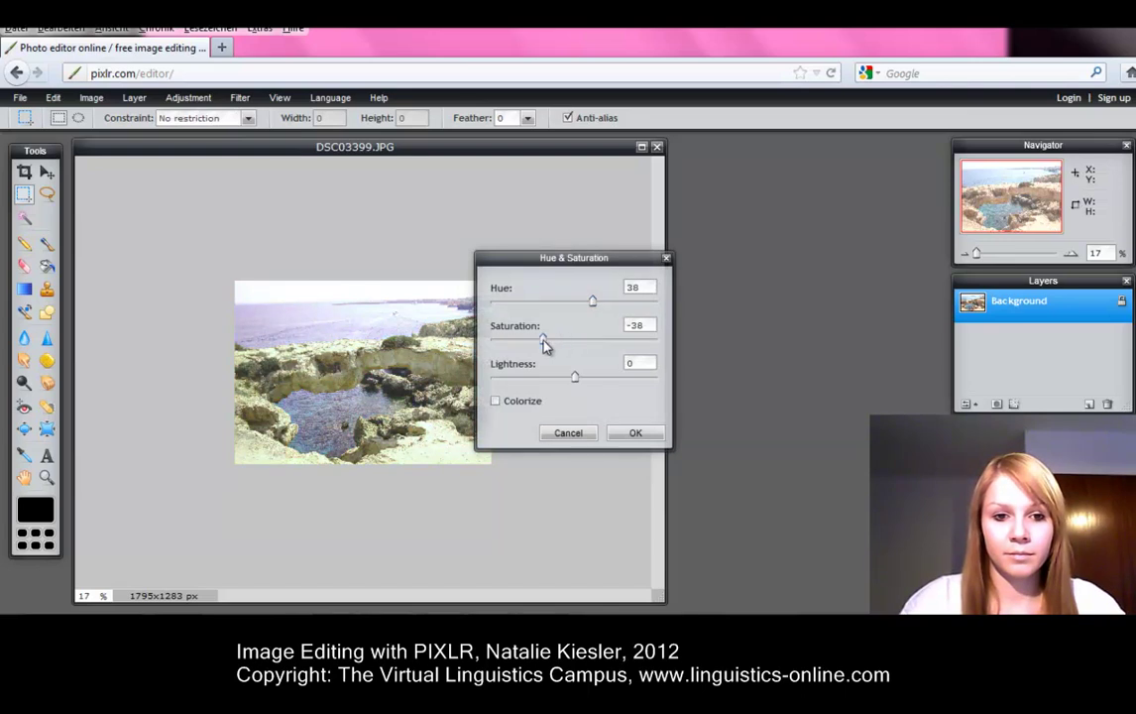
pyautogui.moveTo(576, 383); pyautogui.dragTo(555, 381)
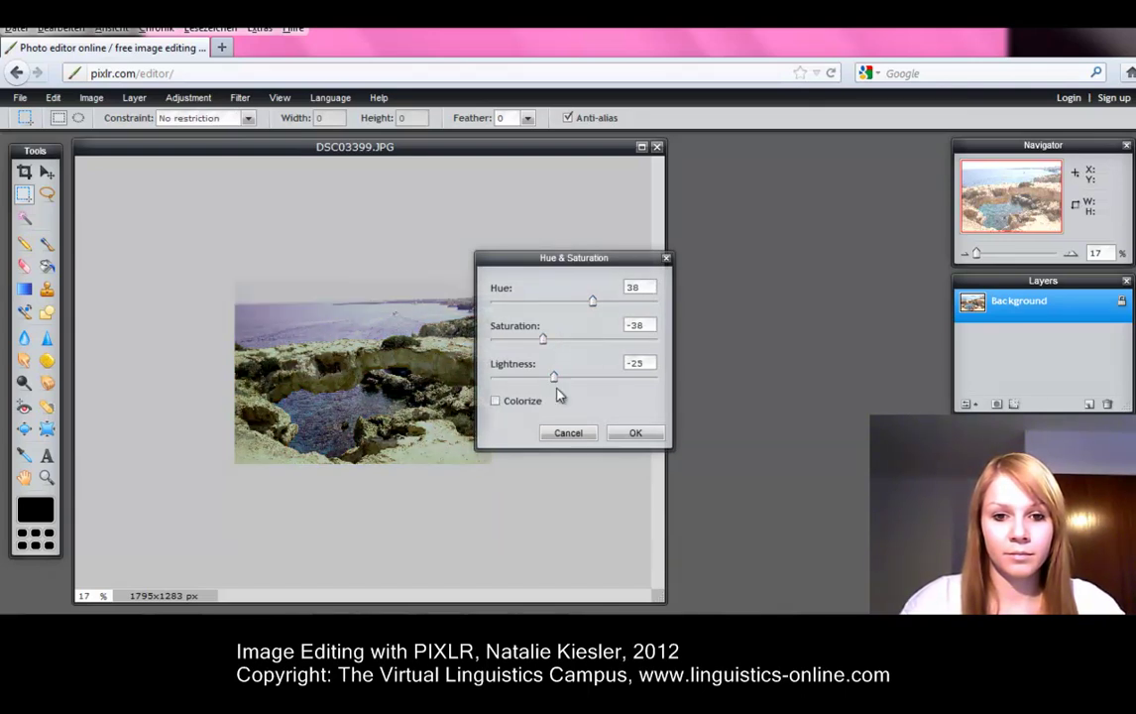
pyautogui.click(623, 433)
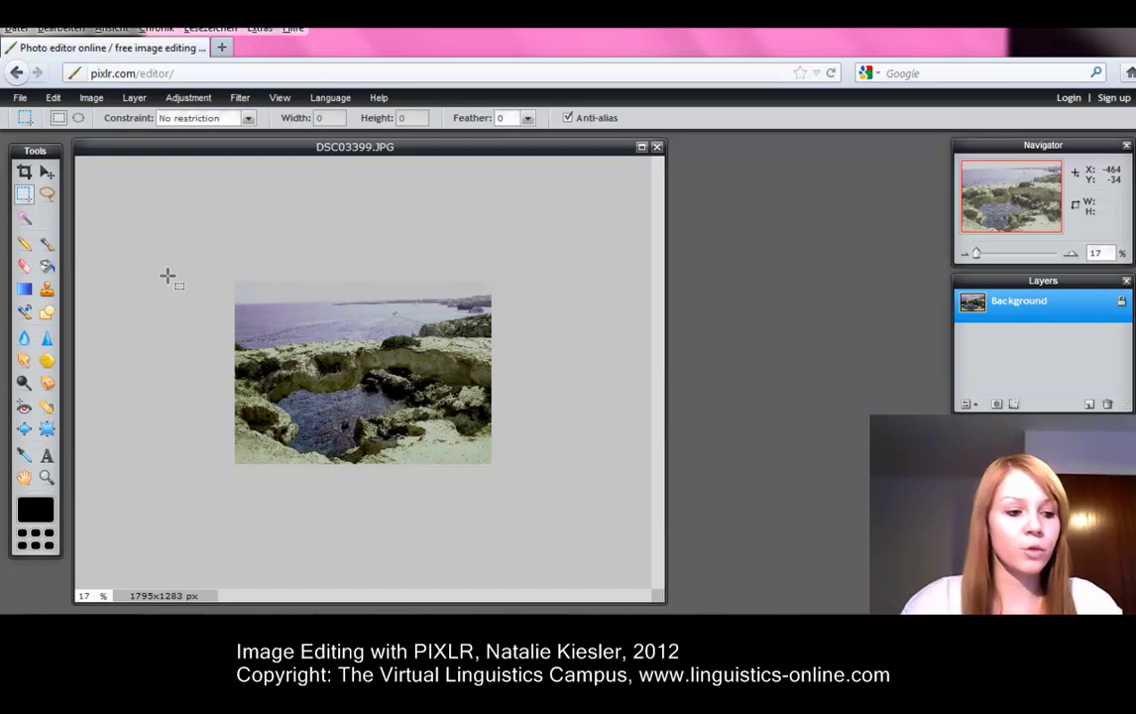
pyautogui.click(20, 98)
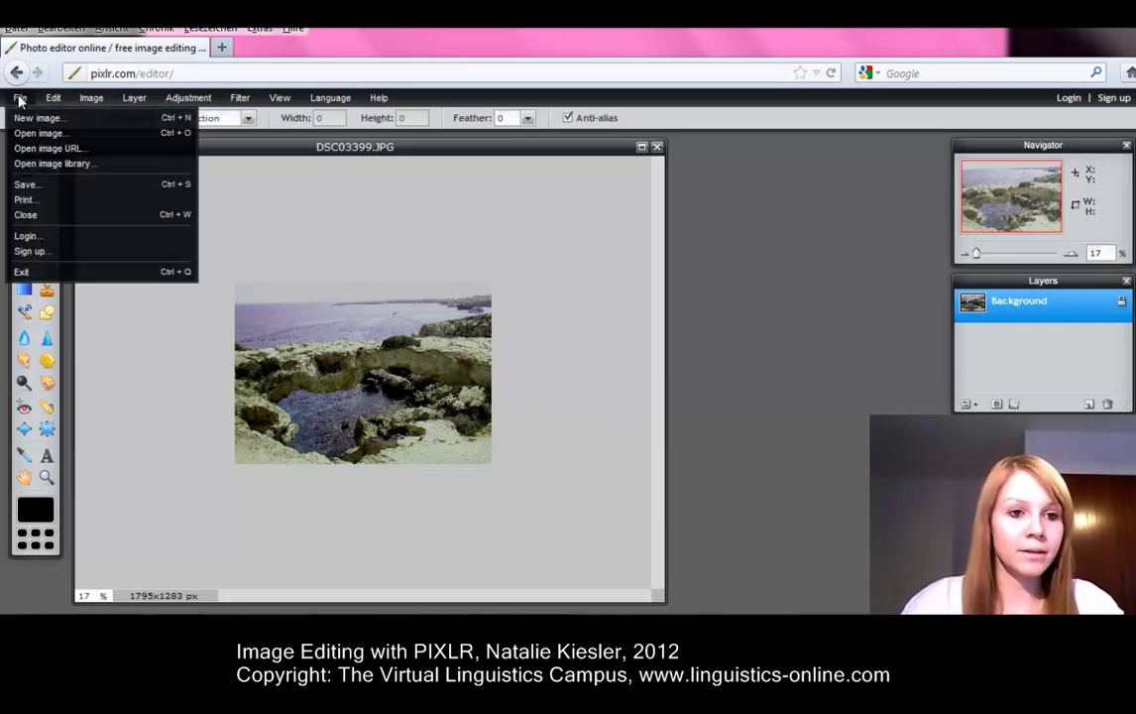
# Step: In the Save image dialog, keep JPEG format and lower quality to 36
pyautogui.click(38, 189)
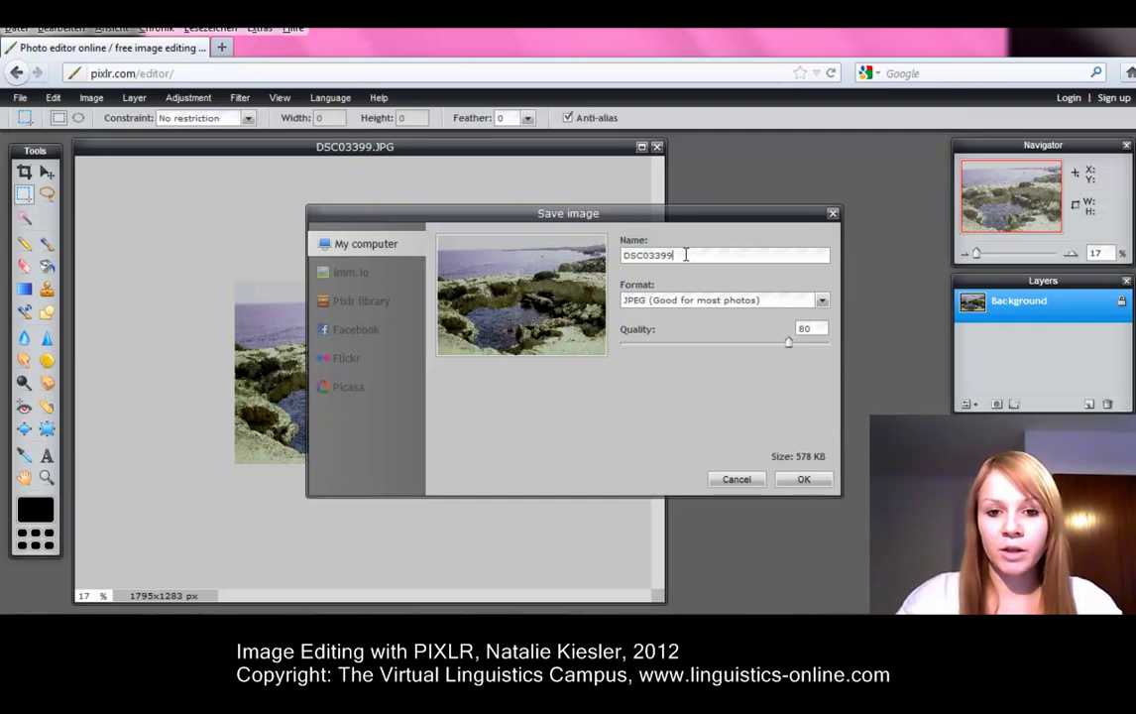
pyautogui.click(822, 304)
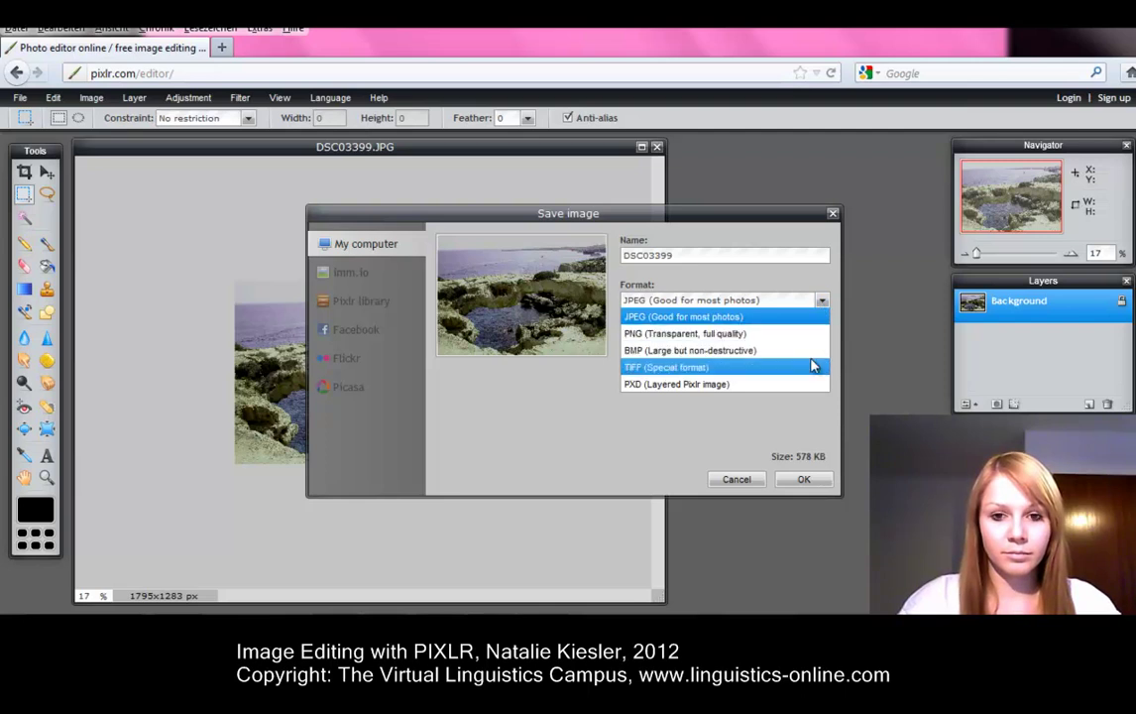
pyautogui.click(805, 415)
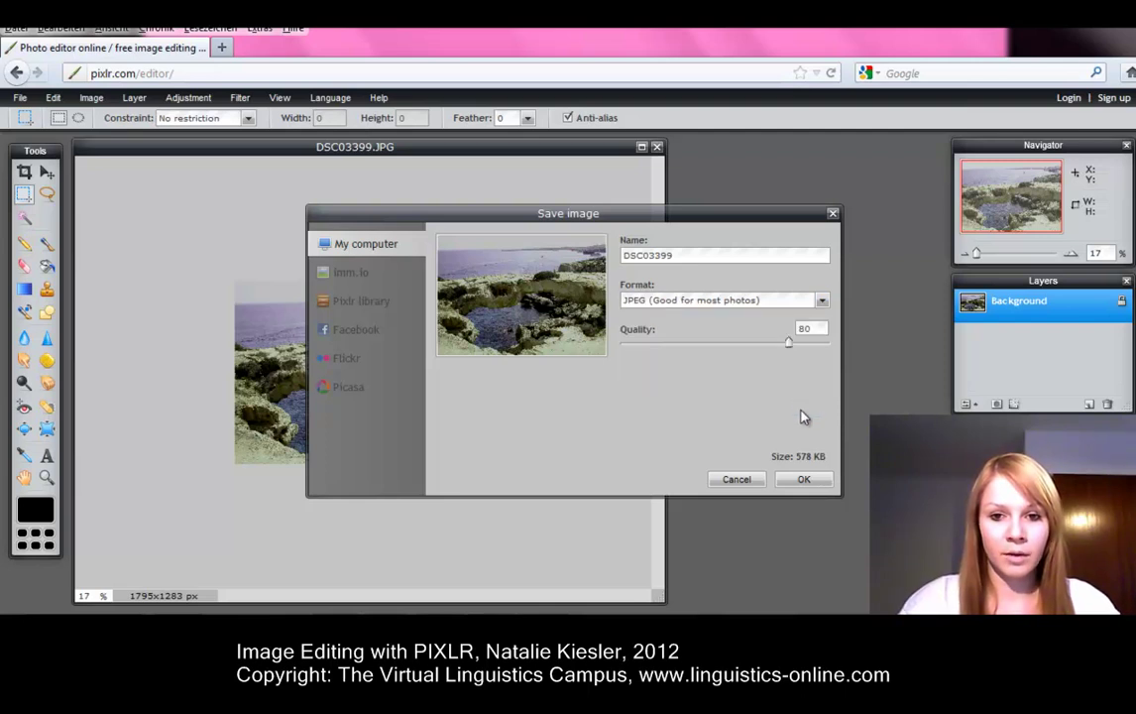
pyautogui.moveTo(789, 344); pyautogui.dragTo(697, 347)
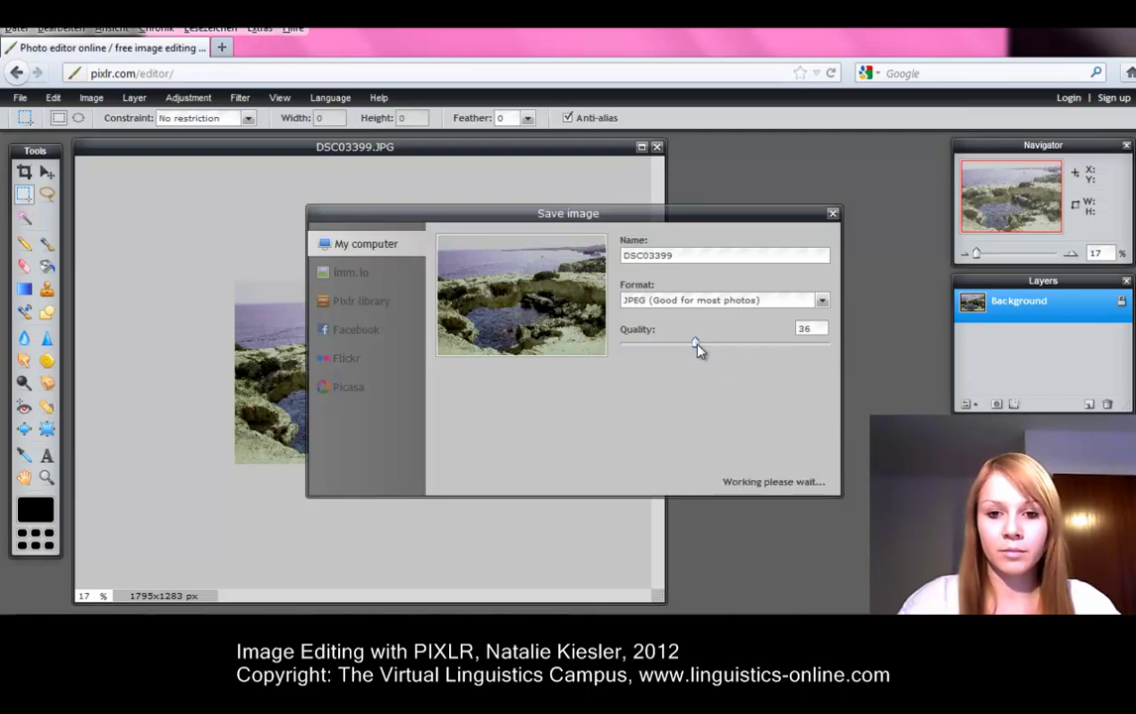